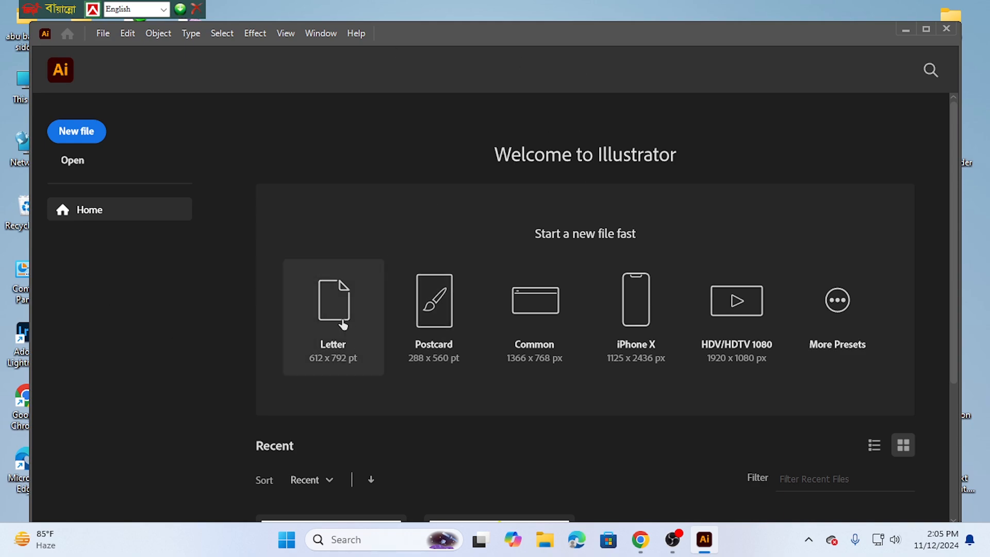
Create a Letter-size document (612 x 792 pt) and draw a rectangle slightly above the middle of the artboard
{"action": "left_click", "coordinate": [345, 343]}
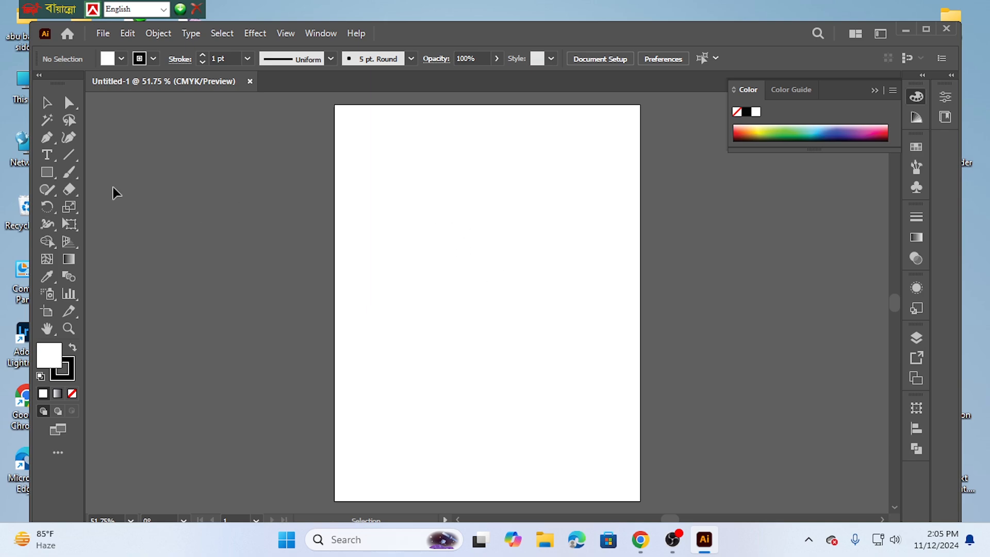
{"action": "left_click", "coordinate": [48, 172]}
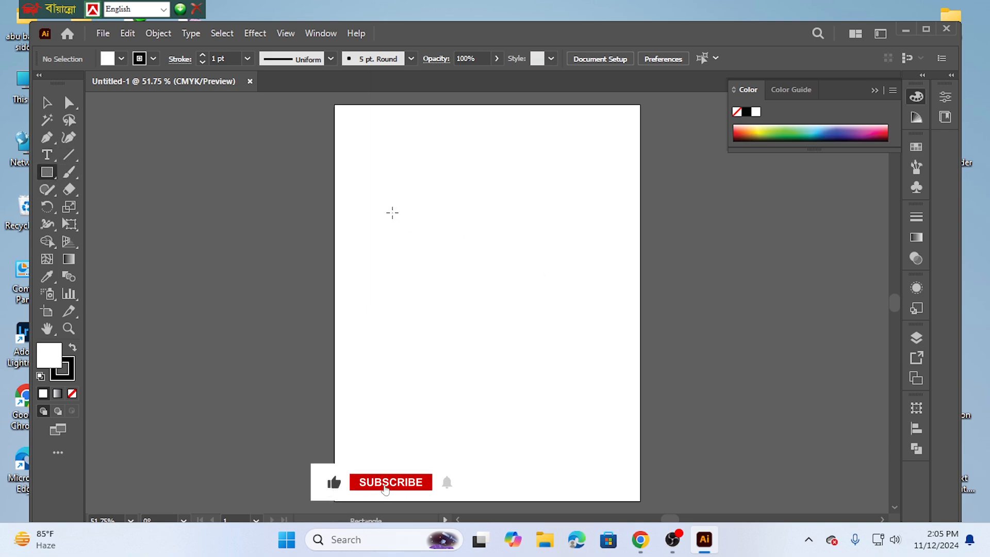
{"action": "left_click_drag", "start_coordinate": [392, 213], "coordinate": [530, 325]}
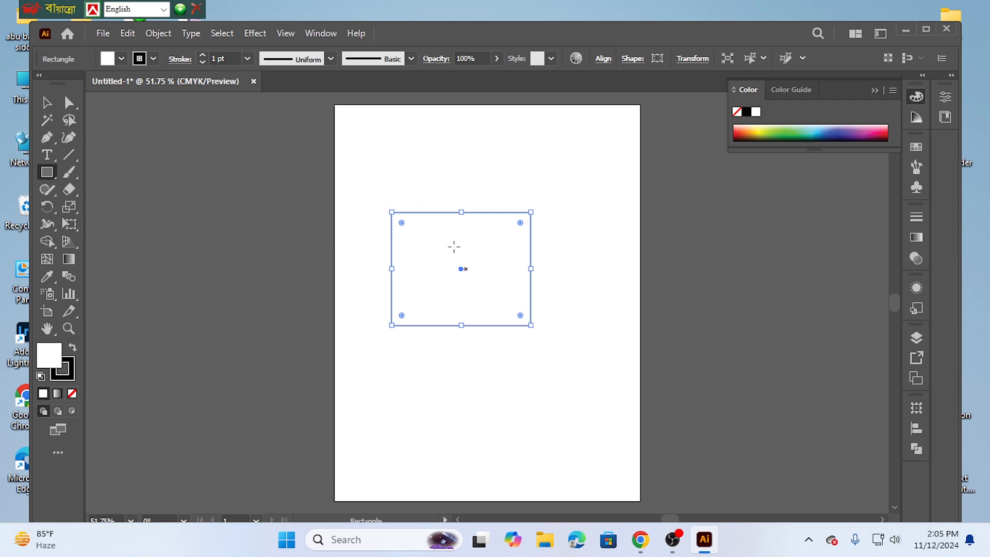
Resize the rectangle with the Free Transform tool, enlarging it, shortening its height, and shrinking it below its original size
{"action": "left_click", "coordinate": [70, 227]}
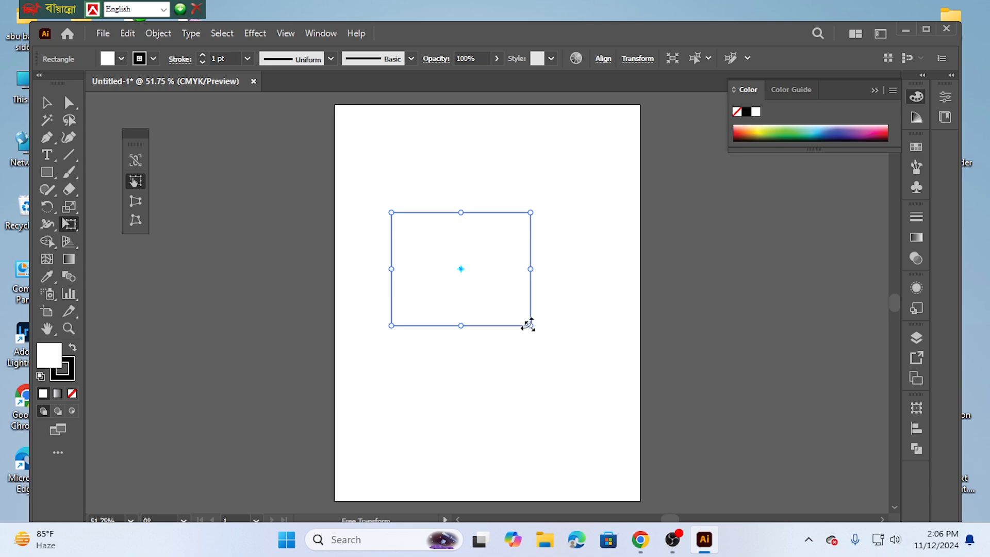
{"action": "left_click_drag", "start_coordinate": [528, 325], "coordinate": [589, 390]}
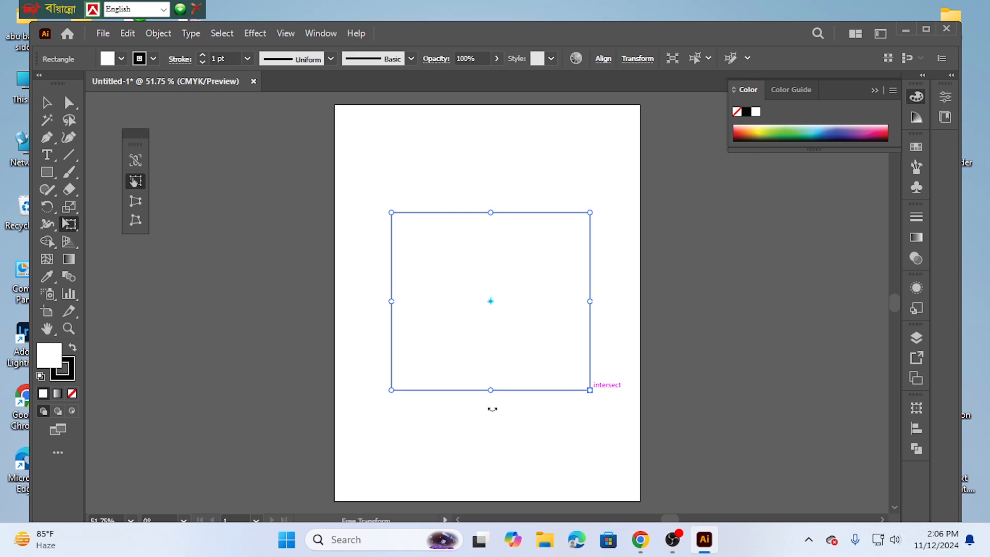
{"action": "mouse_move", "coordinate": [492, 392]}
{"action": "left_mouse_down"}
{"action": "mouse_move", "coordinate": [495, 449]}
{"action": "mouse_move", "coordinate": [497, 371]}
{"action": "mouse_move", "coordinate": [505, 465]}
{"action": "mouse_move", "coordinate": [498, 356]}
{"action": "mouse_move", "coordinate": [499, 389]}
{"action": "mouse_move", "coordinate": [491, 376]}
{"action": "left_mouse_up"}
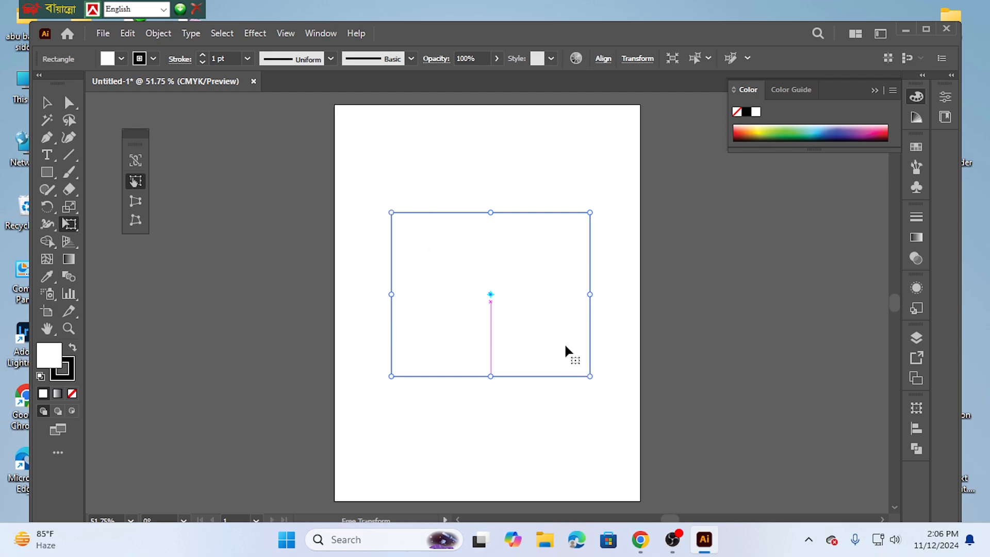
{"action": "left_click_drag", "start_coordinate": [592, 375], "coordinate": [511, 308]}
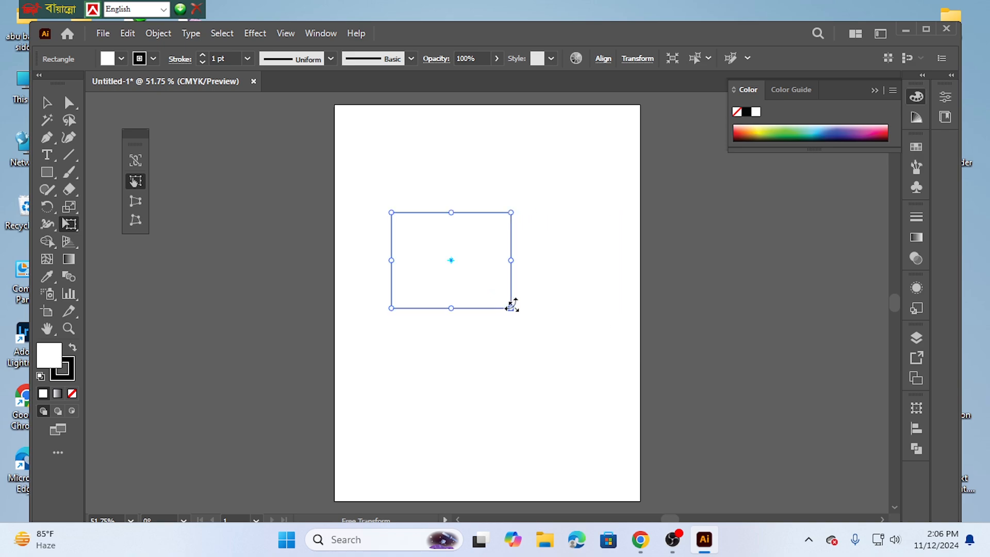
Try enlarging the rectangle and rotating it slightly with Free Transform, and undo both changes
{"action": "left_click", "coordinate": [141, 185]}
{"action": "left_click_drag", "start_coordinate": [512, 308], "coordinate": [577, 348]}
{"action": "left_click_drag", "start_coordinate": [511, 304], "coordinate": [547, 371]}
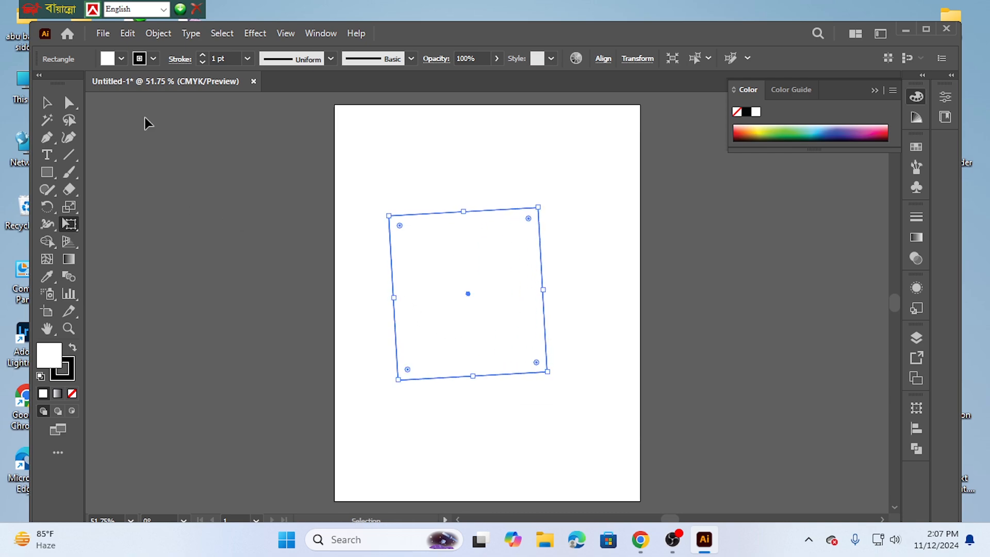
{"action": "key", "text": "ctrl+z"}
{"action": "key", "text": "ctrl+z"}
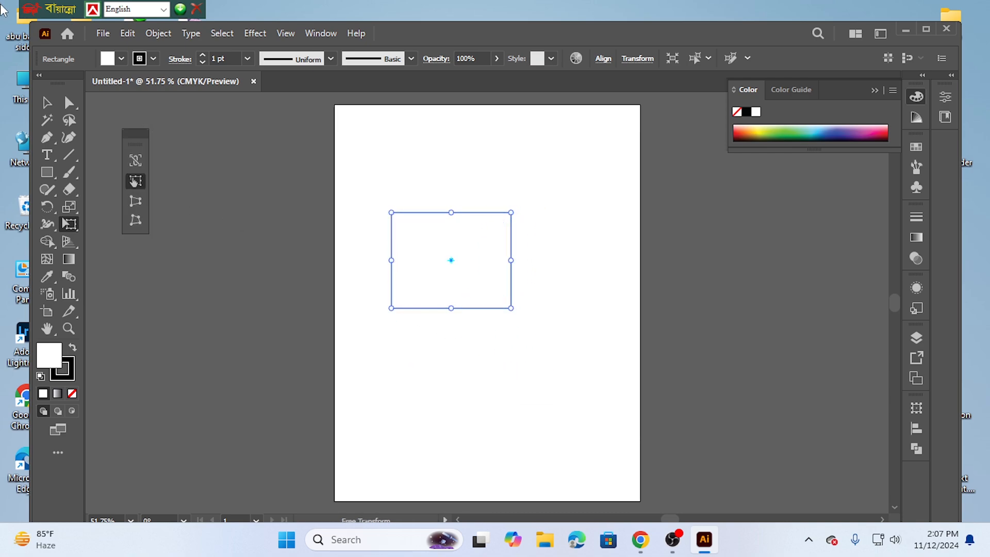
Enlarge the rectangle from its lower-right corner with the Selection tool until it is nearly square
{"action": "left_click", "coordinate": [44, 107]}
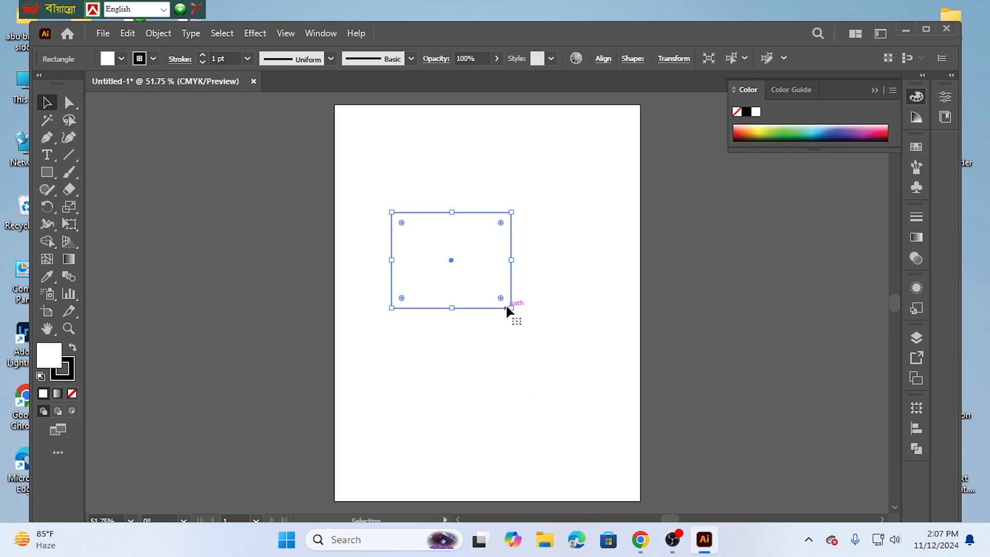
{"action": "left_click_drag", "start_coordinate": [511, 308], "coordinate": [539, 369]}
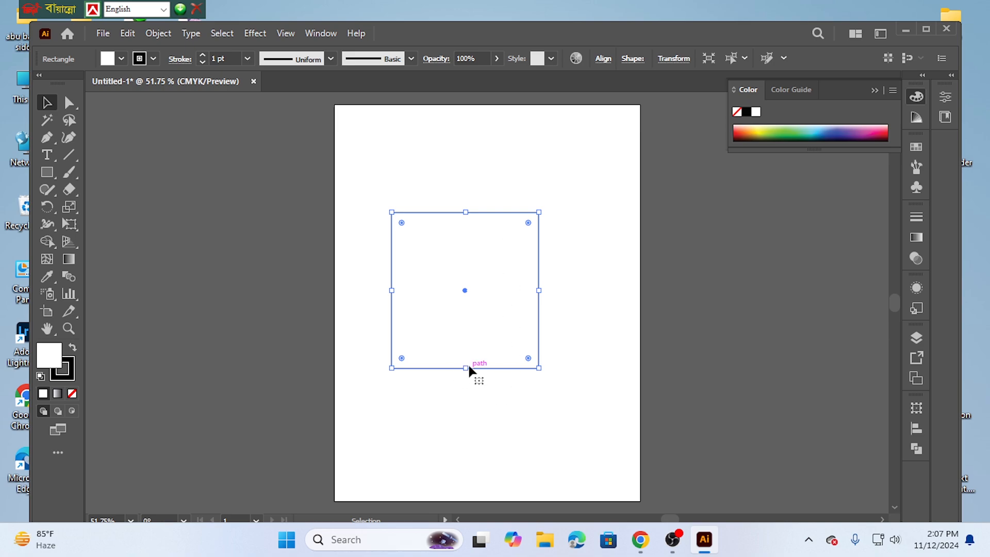
Try shearing the rectangle into a flatter, right-leaning parallelogram with Free Transform, and undo it
{"action": "left_click", "coordinate": [68, 226]}
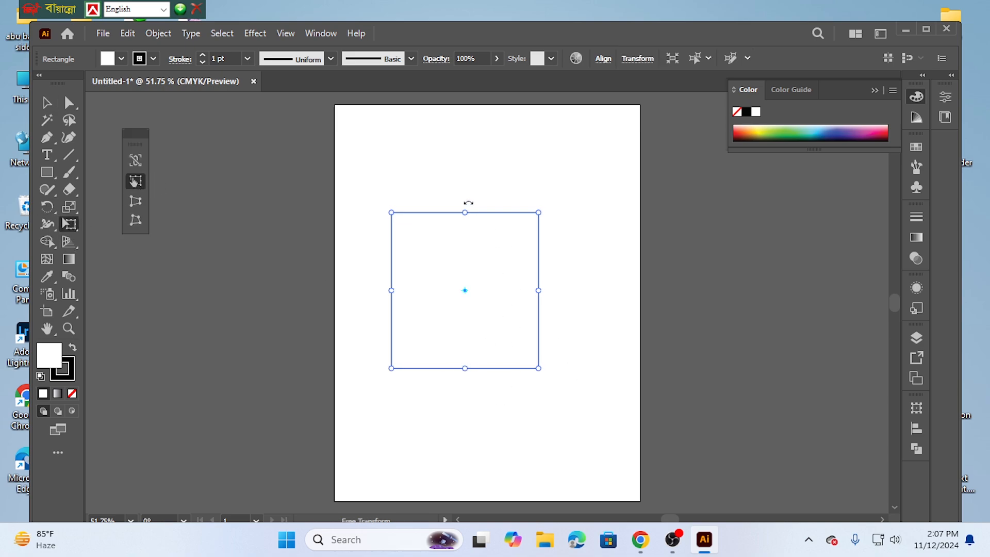
{"action": "left_click_drag", "start_coordinate": [465, 213], "coordinate": [538, 269]}
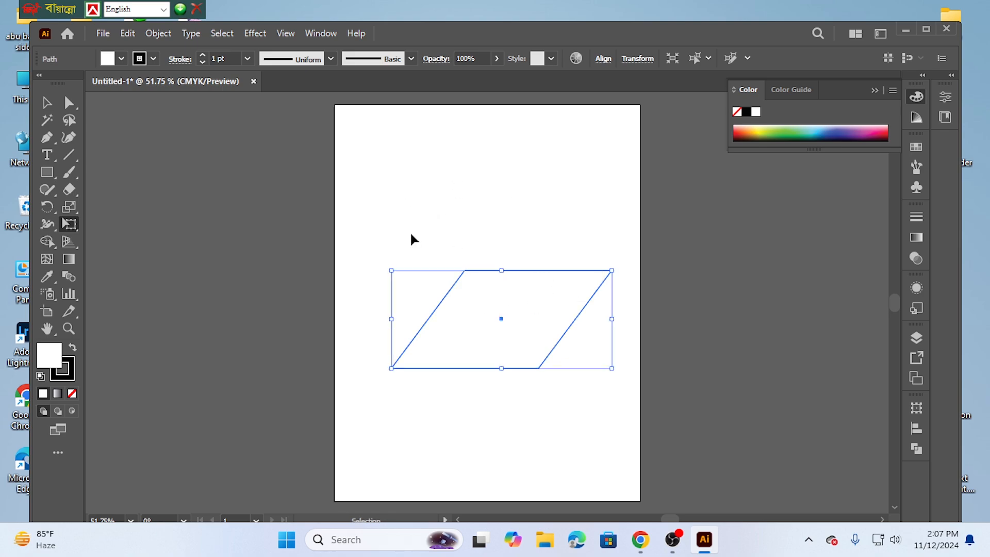
{"action": "key", "text": "ctrl+z"}
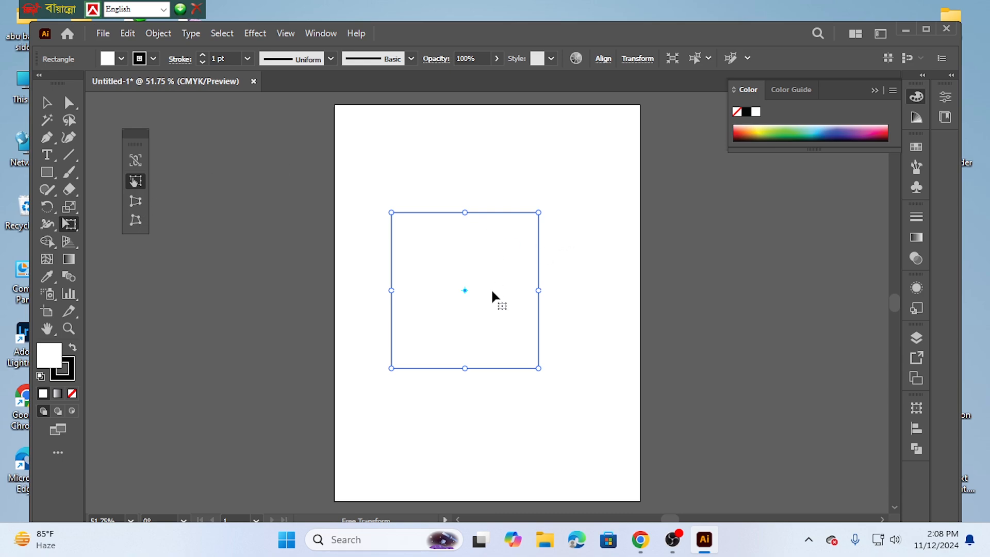
Try Perspective Distort on the rectangle, widening its top edge far beyond both sides of the artboard, and undo it
{"action": "left_click", "coordinate": [132, 204]}
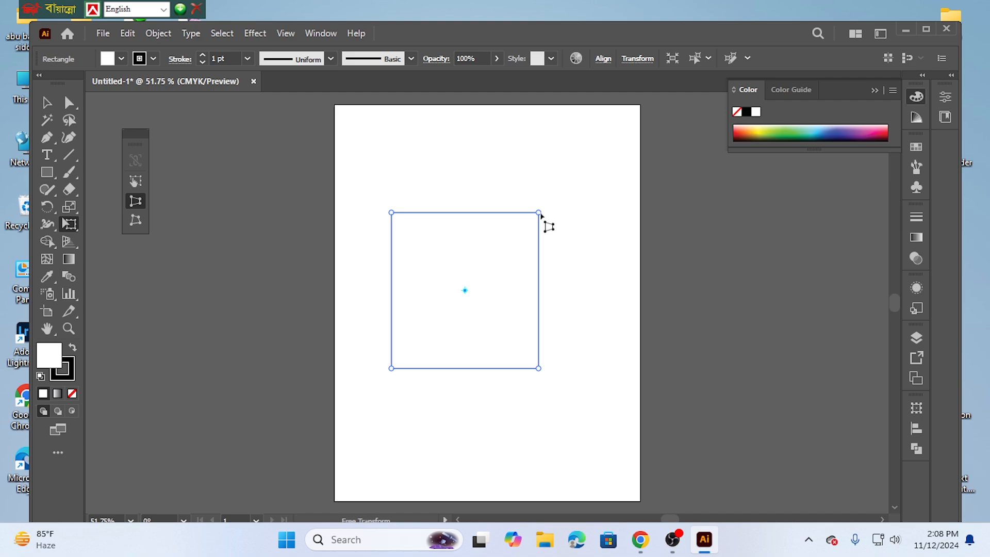
{"action": "left_click_drag", "start_coordinate": [540, 214], "coordinate": [826, 236]}
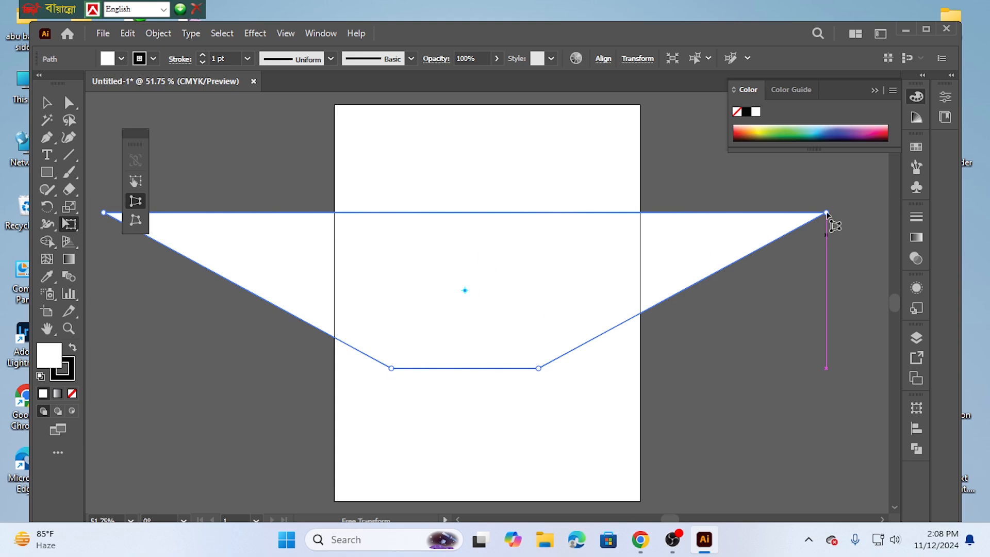
{"action": "key", "text": "ctrl+z"}
{"action": "key", "text": "ctrl+z"}
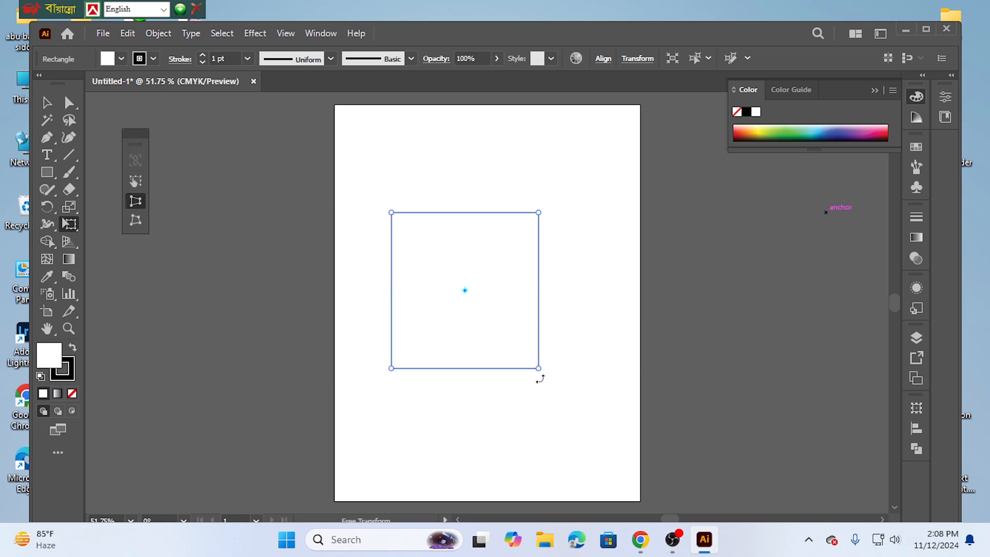
Try Perspective Distort to stretch the rectangle's right edge vertically and its bottom edge horizontally, undoing each distortion
{"action": "left_click_drag", "start_coordinate": [546, 381], "coordinate": [546, 448]}
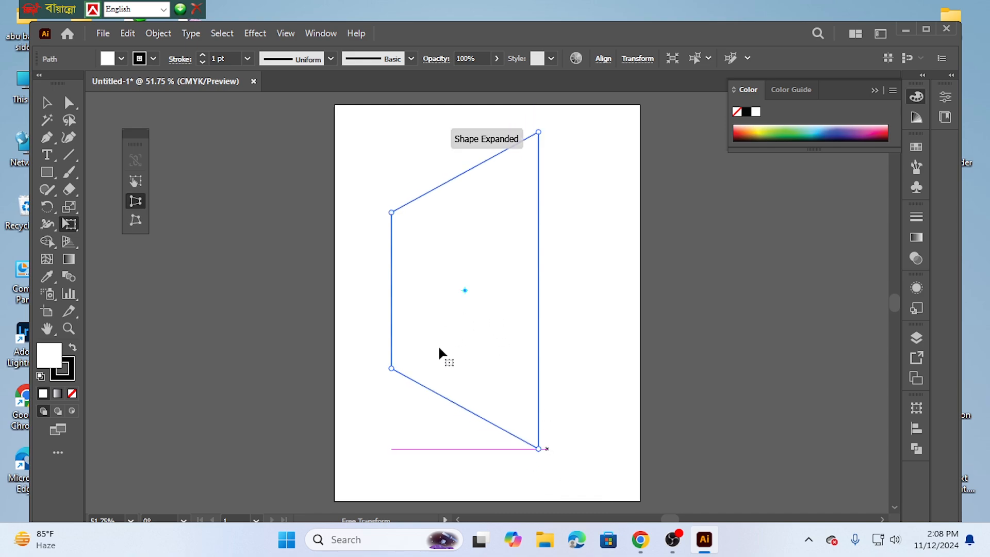
{"action": "key", "text": "ctrl+z"}
{"action": "key", "text": "ctrl+z"}
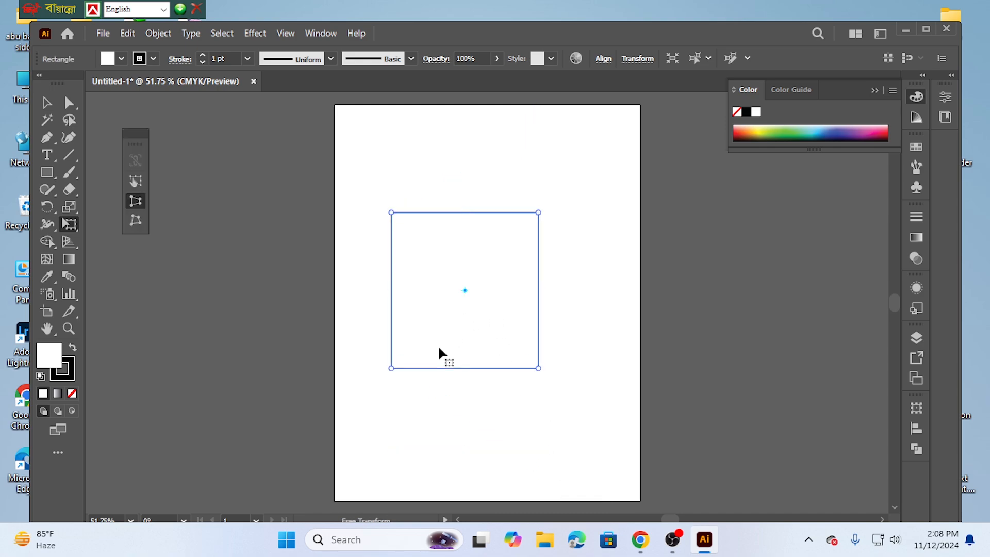
{"action": "left_click", "coordinate": [141, 200]}
{"action": "left_click_drag", "start_coordinate": [537, 368], "coordinate": [814, 368]}
{"action": "key", "text": "ctrl+z"}
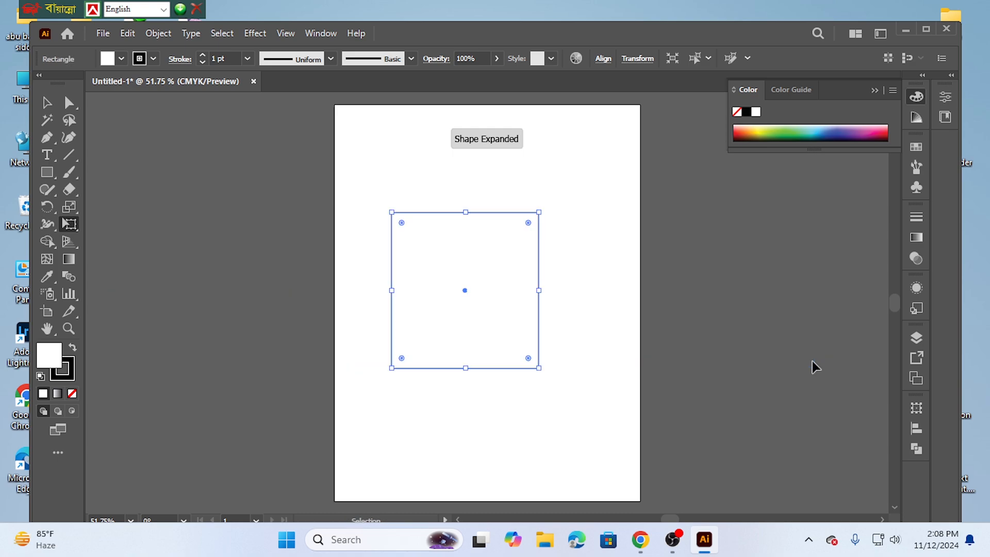
Try Free Distort on the rectangle, pulling only its lower-right corner outward toward the artboard's corner, and undo it
{"action": "right_click", "coordinate": [71, 104]}
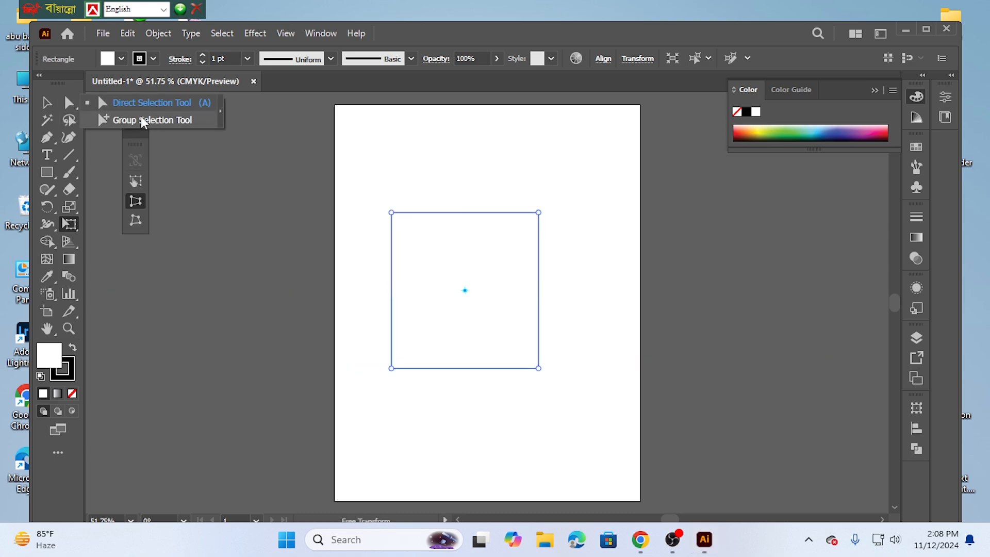
{"action": "left_click", "coordinate": [70, 103]}
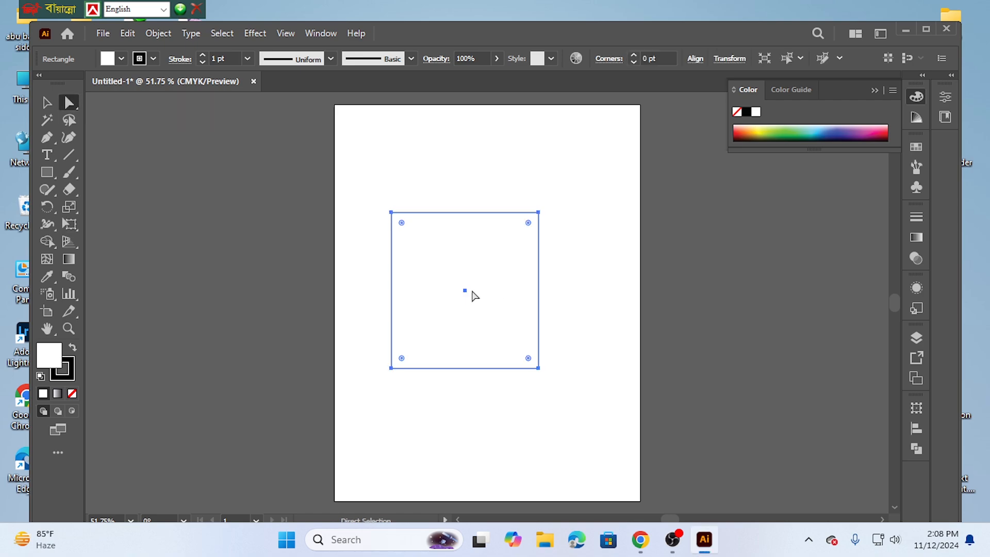
{"action": "left_click", "coordinate": [69, 224]}
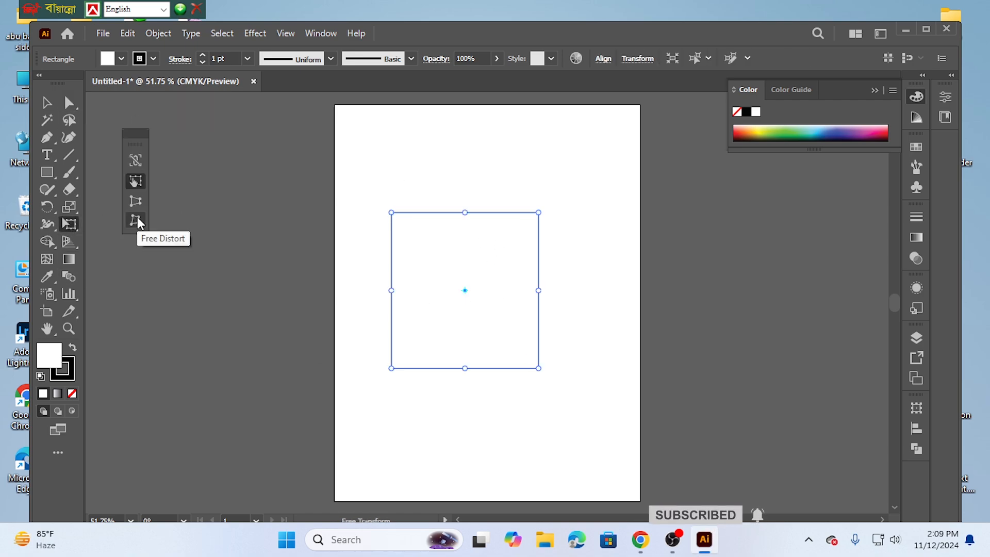
{"action": "left_click", "coordinate": [136, 219]}
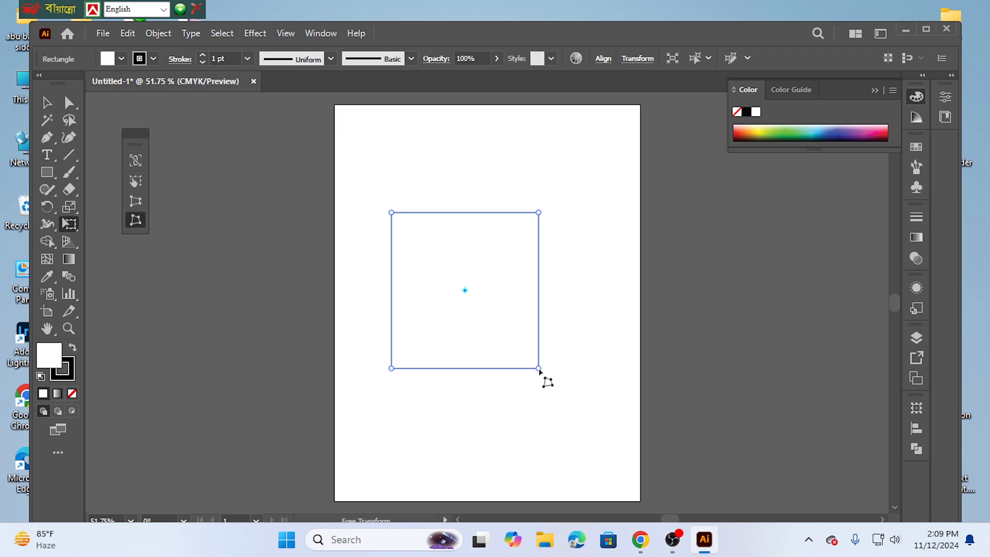
{"action": "left_click_drag", "start_coordinate": [538, 369], "coordinate": [627, 462]}
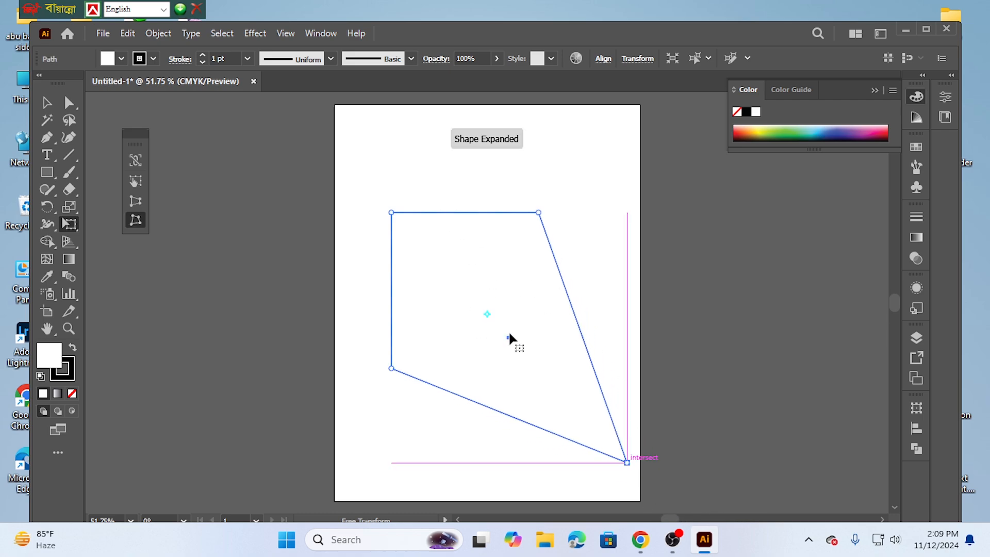
{"action": "key", "text": "ctrl+z"}
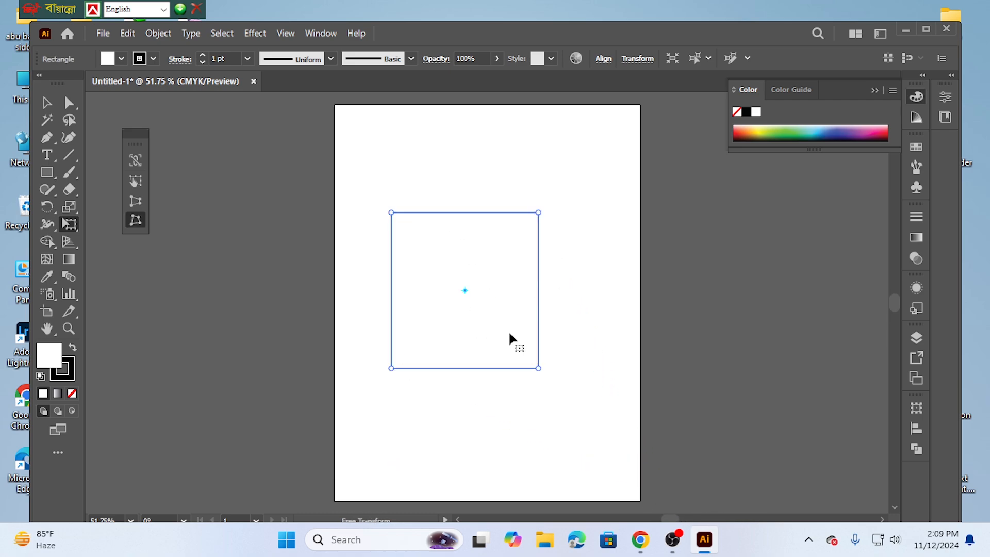
Try moving the rectangle's lower-right anchor point past the artboard's edge with the Direct Selection tool, and undo it
{"action": "left_click", "coordinate": [66, 101]}
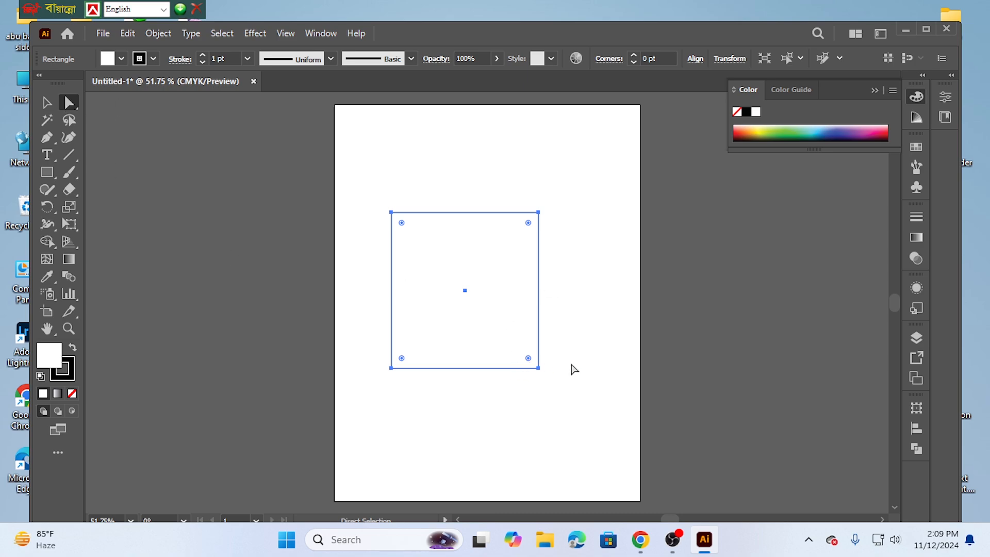
{"action": "left_click_drag", "start_coordinate": [571, 345], "coordinate": [499, 402]}
{"action": "left_click_drag", "start_coordinate": [538, 368], "coordinate": [660, 495]}
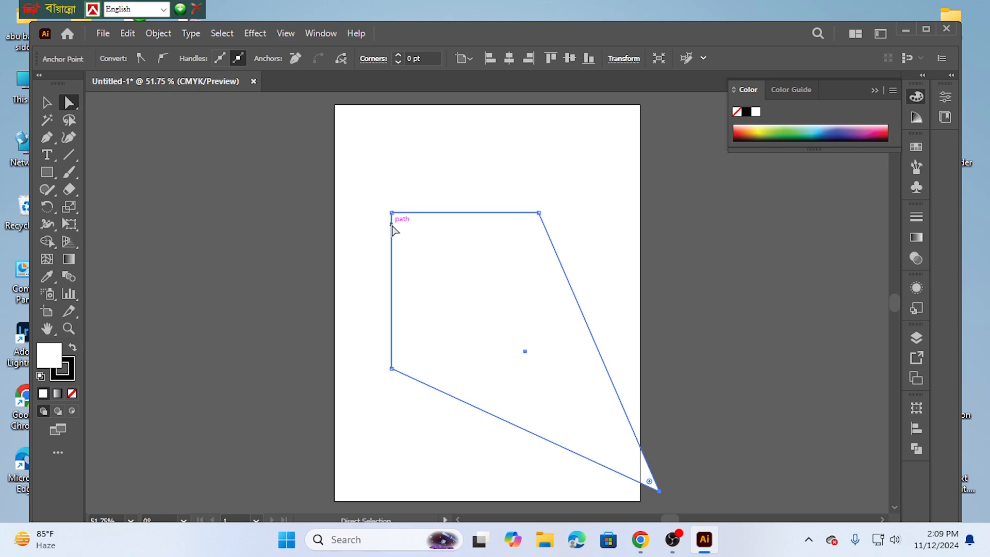
{"action": "key", "text": "ctrl+z"}
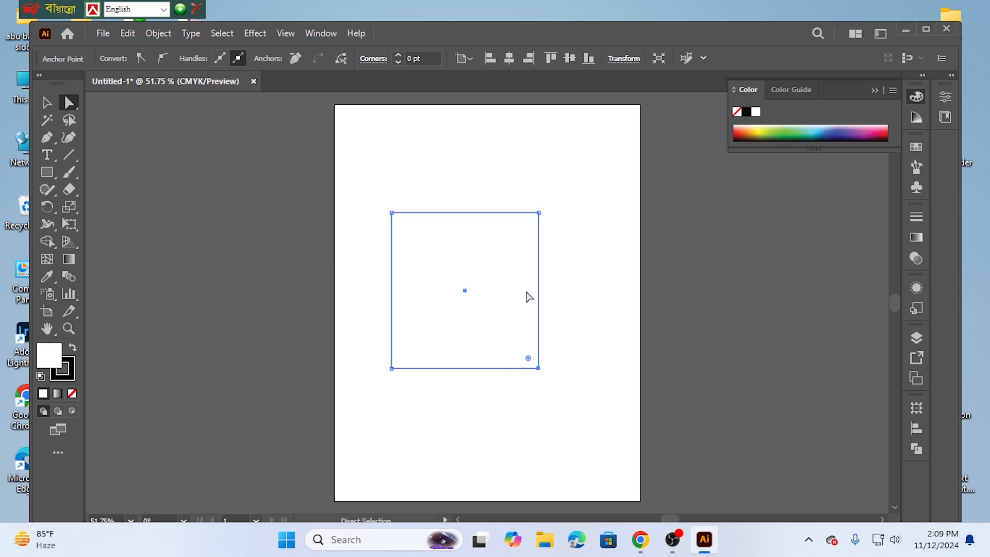
Try stretching the rectangle's lower-right anchor point using Free Transform with Constrain enabled, then disable Constrain and undo the changes
{"action": "left_click", "coordinate": [538, 368]}
{"action": "left_click", "coordinate": [70, 225]}
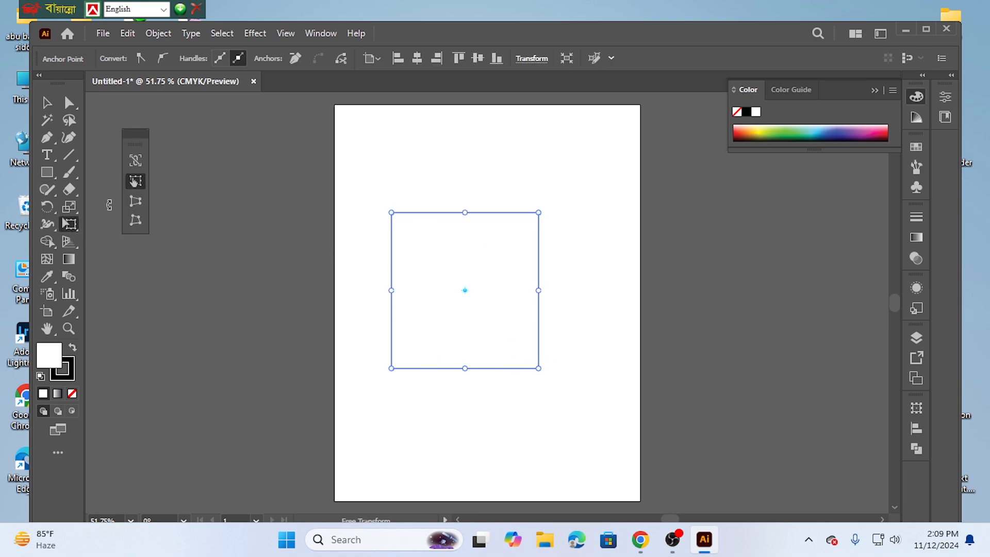
{"action": "left_click", "coordinate": [135, 160]}
{"action": "left_click_drag", "start_coordinate": [540, 367], "coordinate": [588, 431]}
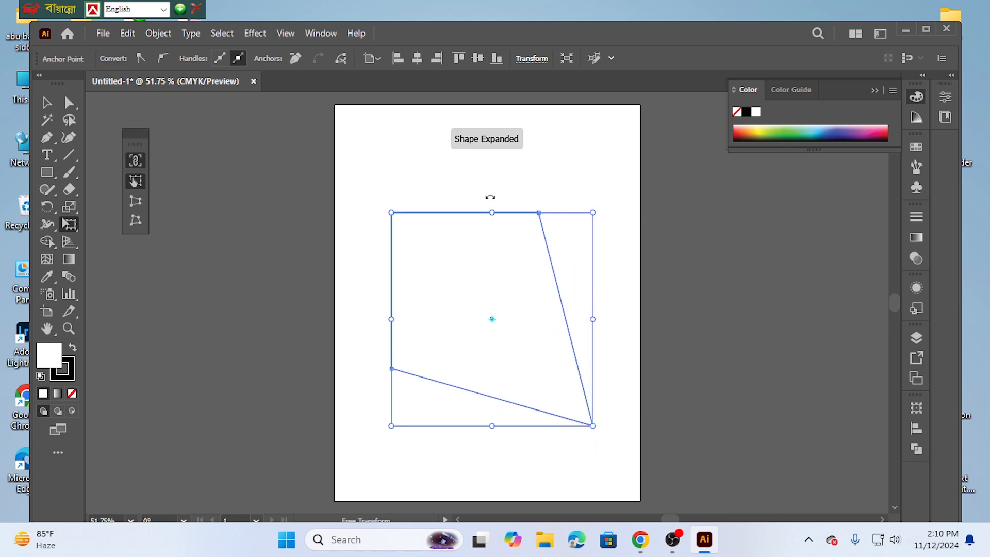
{"action": "left_click_drag", "start_coordinate": [592, 212], "coordinate": [700, 264]}
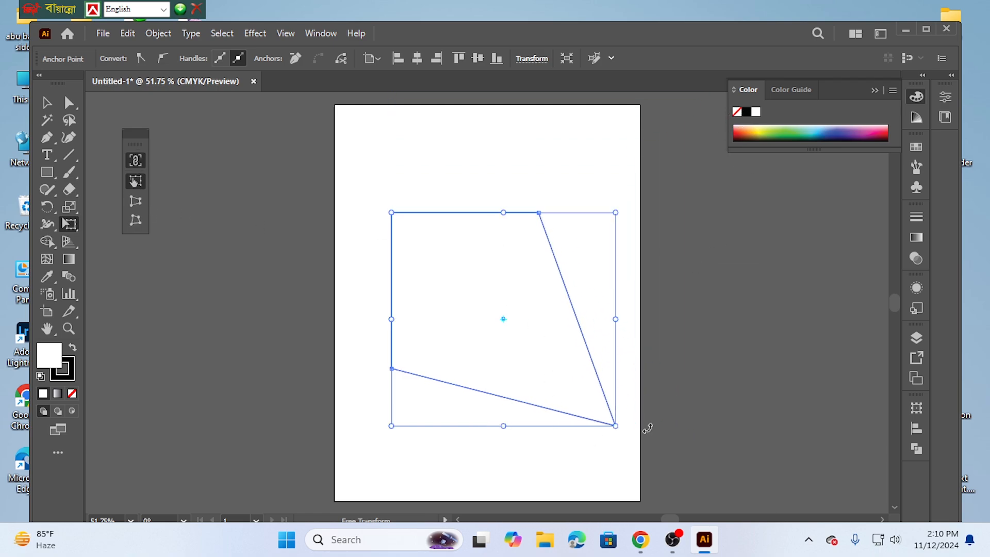
{"action": "left_click", "coordinate": [135, 160]}
{"action": "key", "text": "ctrl+z"}
{"action": "key", "text": "ctrl+z"}
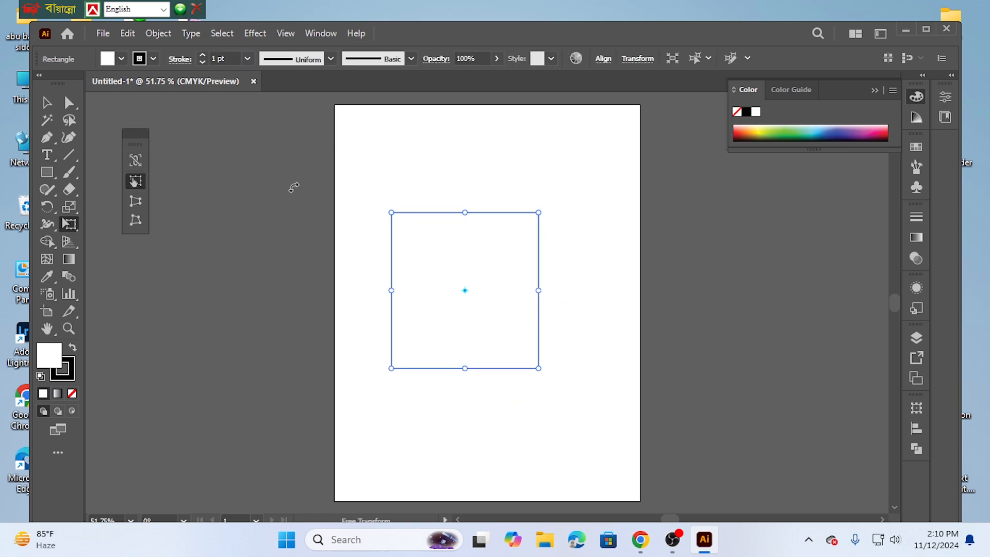